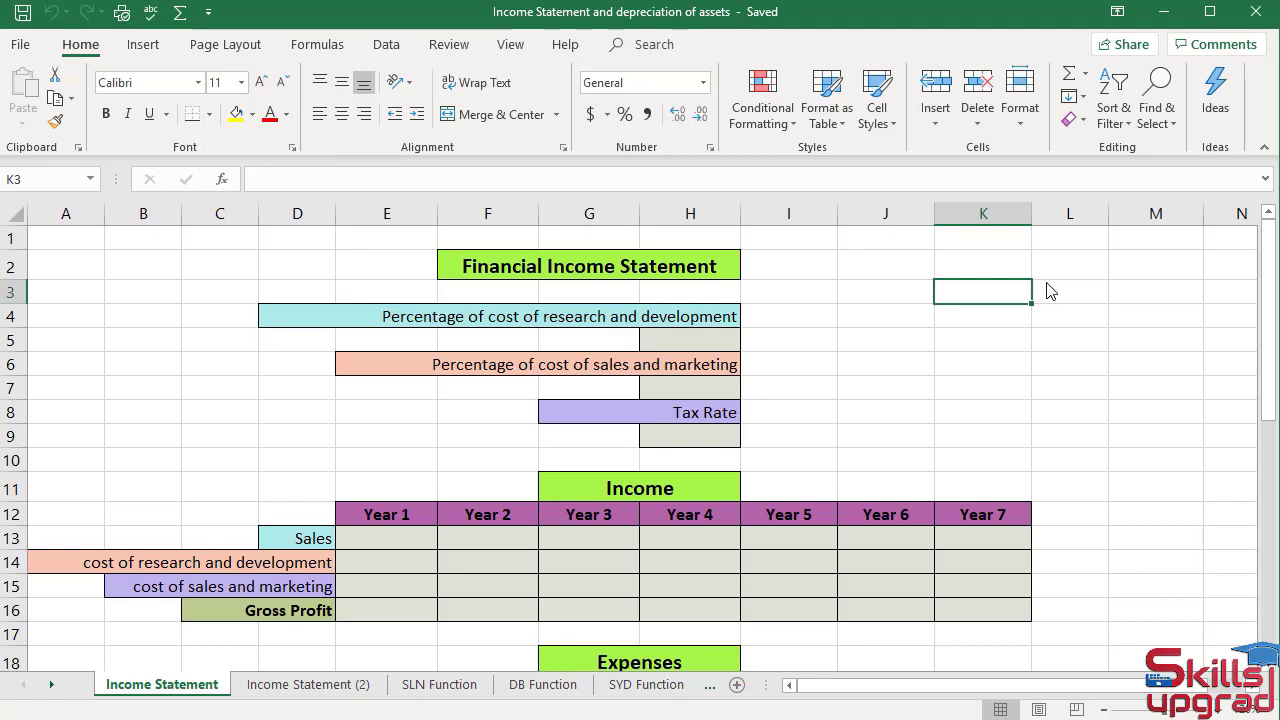
Step: Enter sales of $350,000 for Year 1 in cell E13 and $600,000 for Year 7 in cell K13
left_click(415, 537)
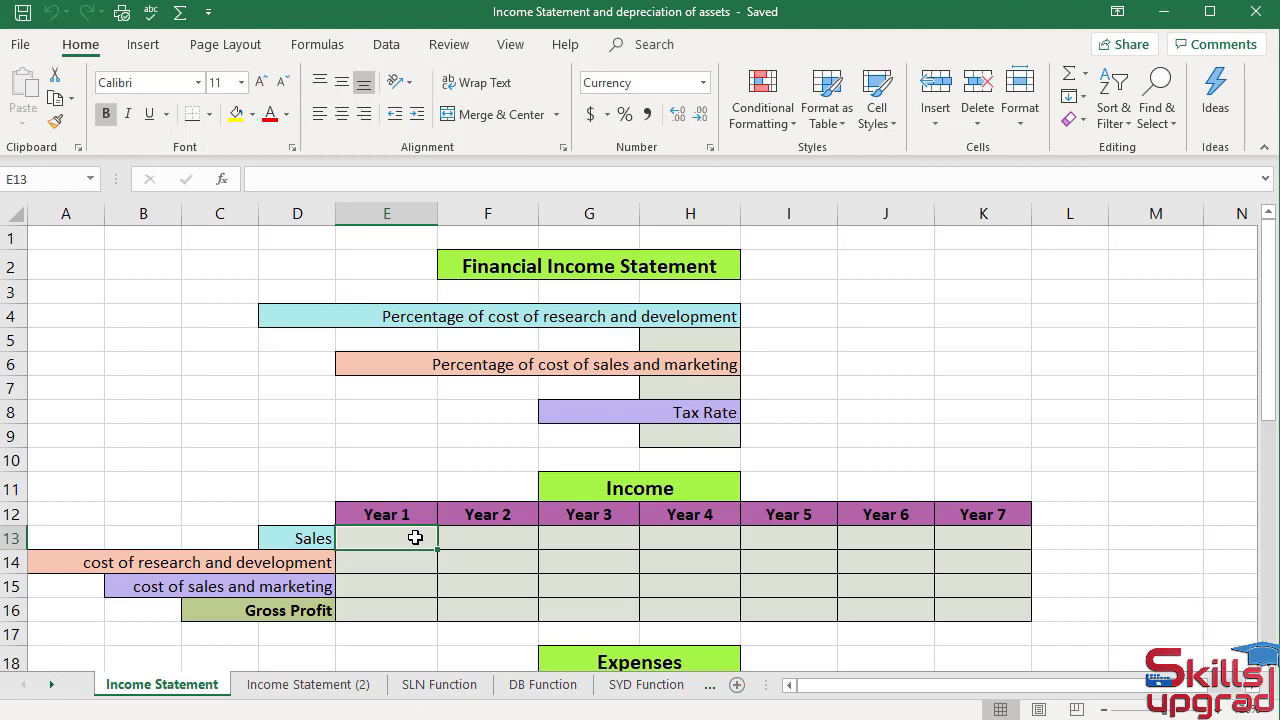
type("$")
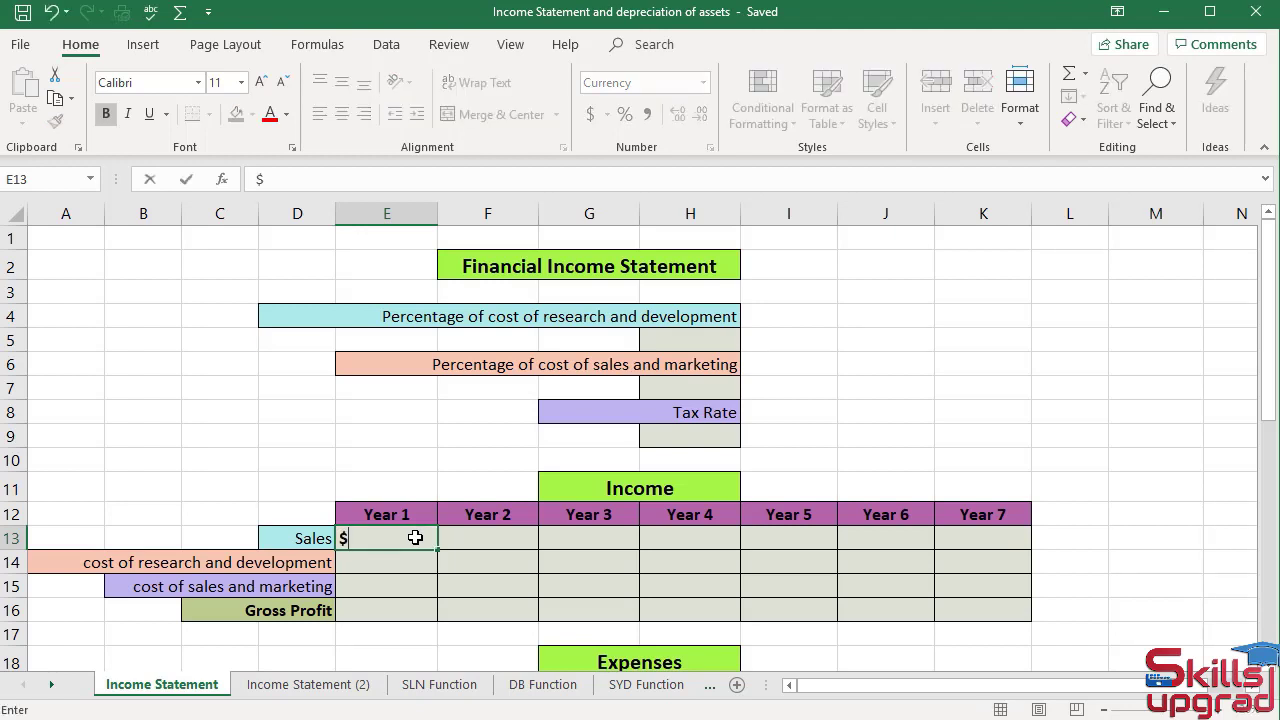
type("350000")
key("Return")
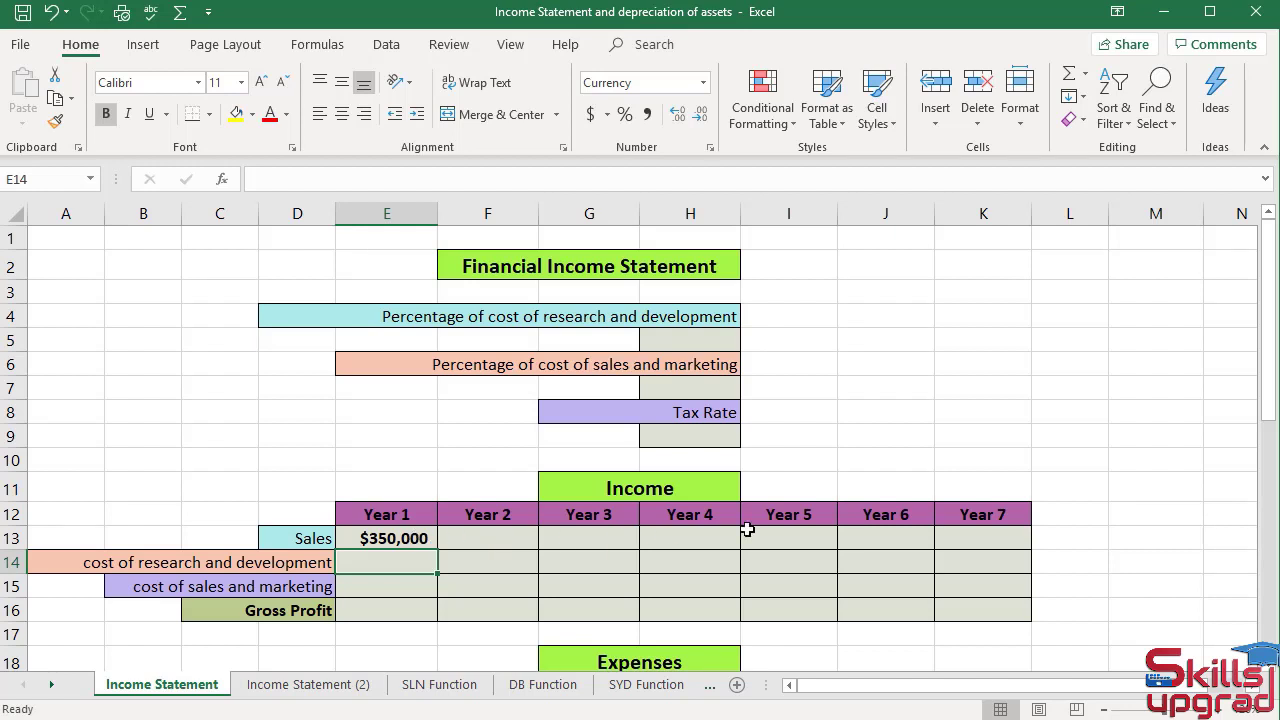
left_click(983, 540)
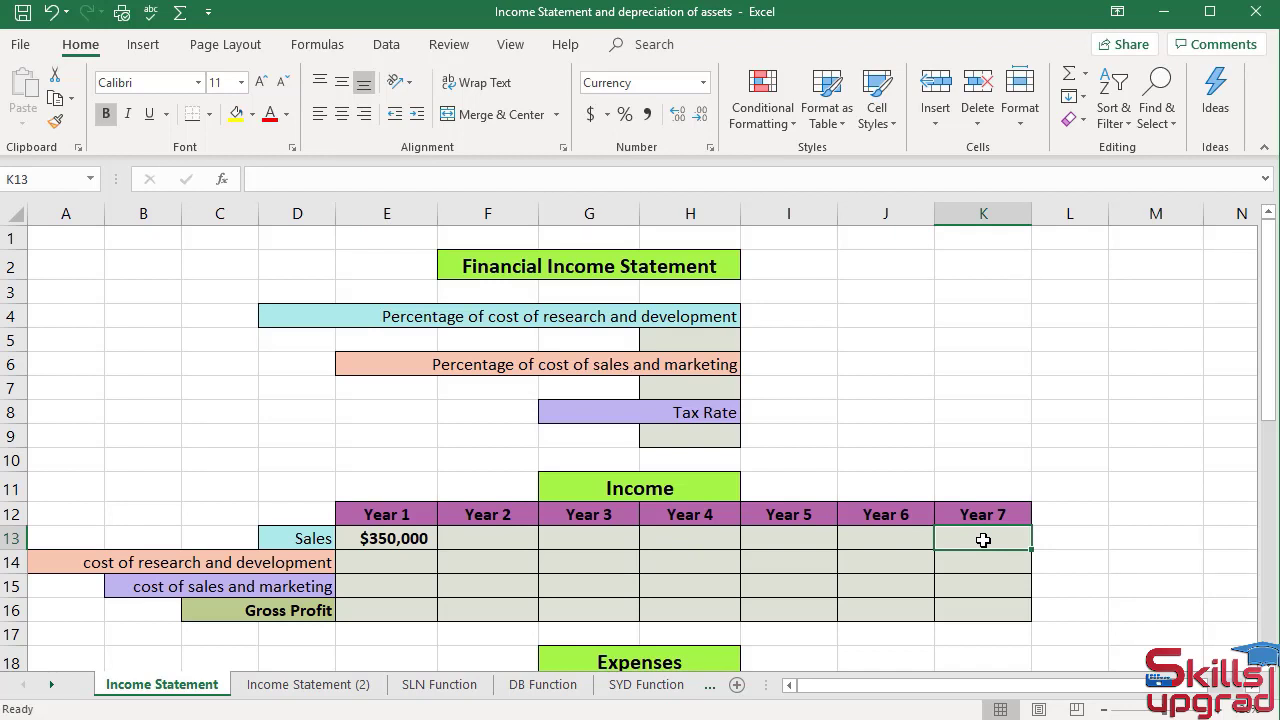
type("$")
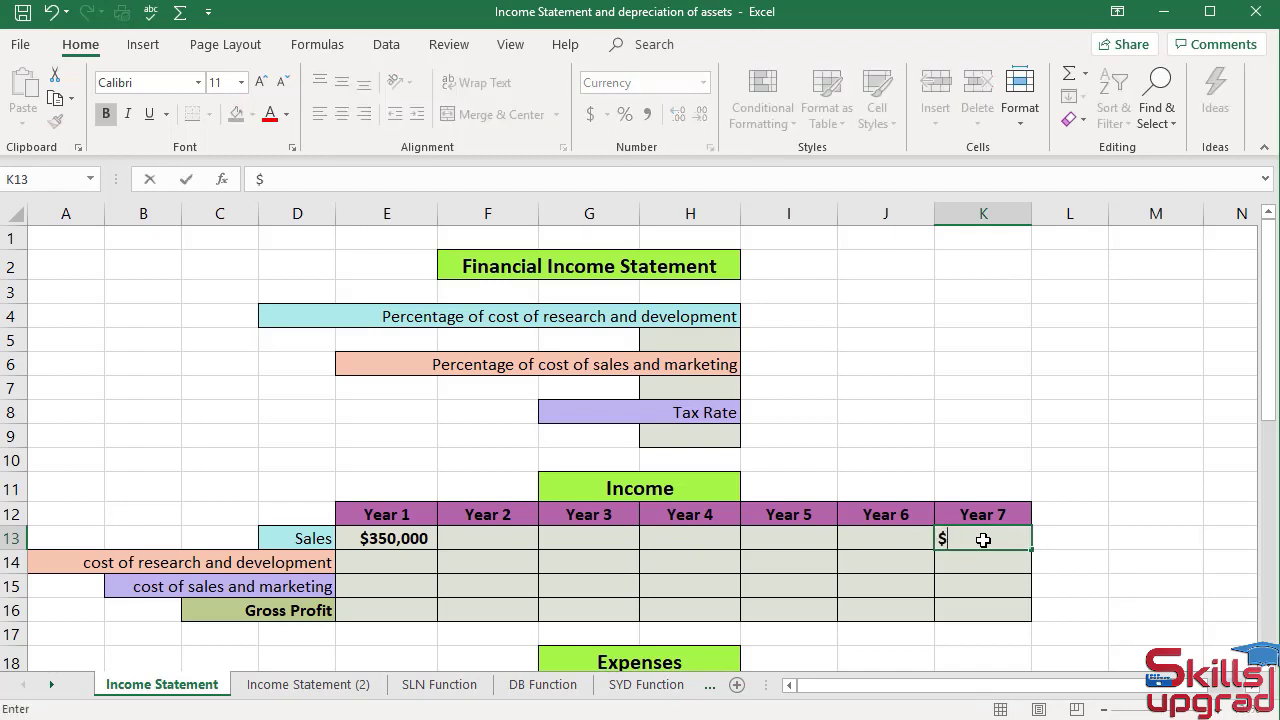
type("600000")
key("Return")
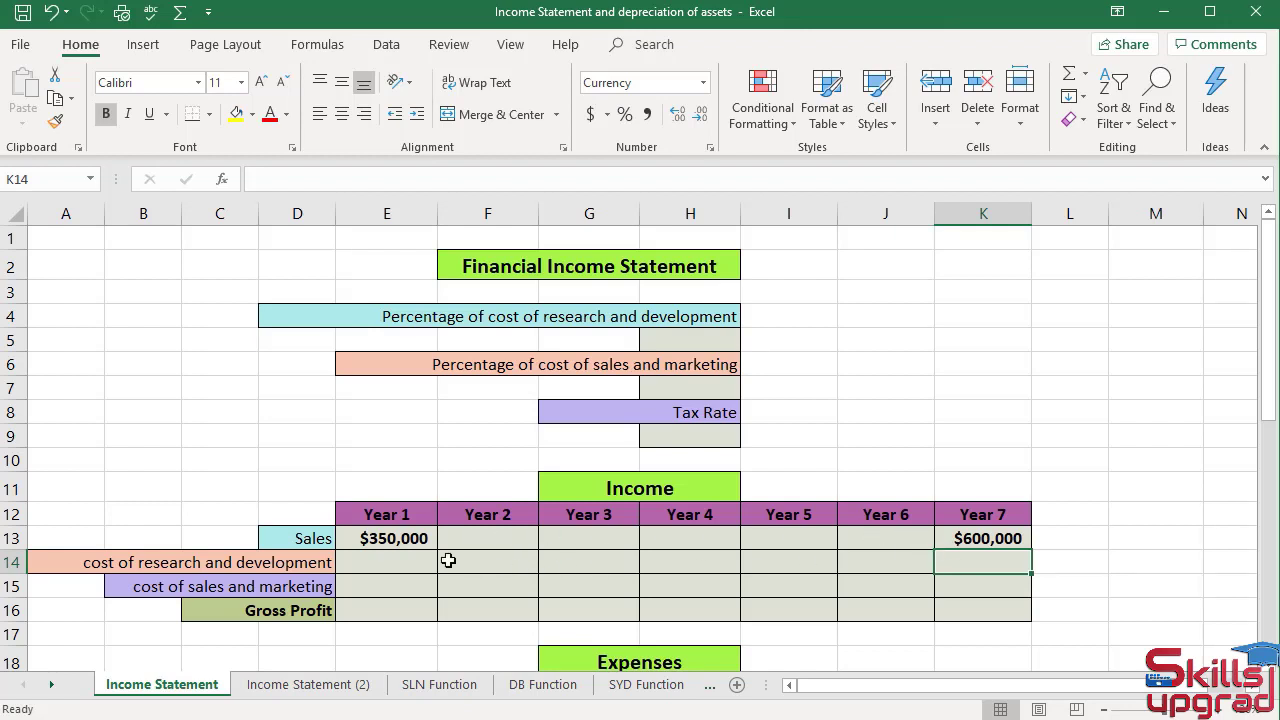
Step: Fill the sales for Years 2 to 6 with a linear trend series along the row across E13:K13
left_click_drag(418, 538, 988, 540)
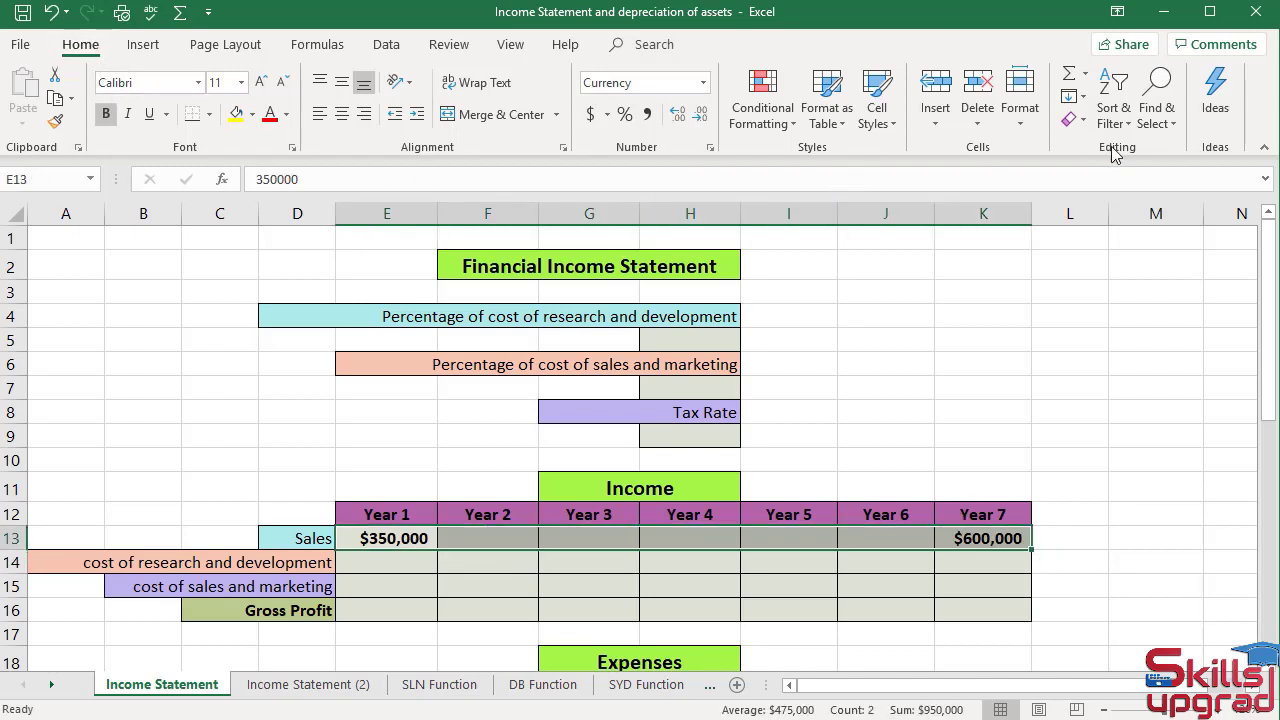
left_click(1084, 97)
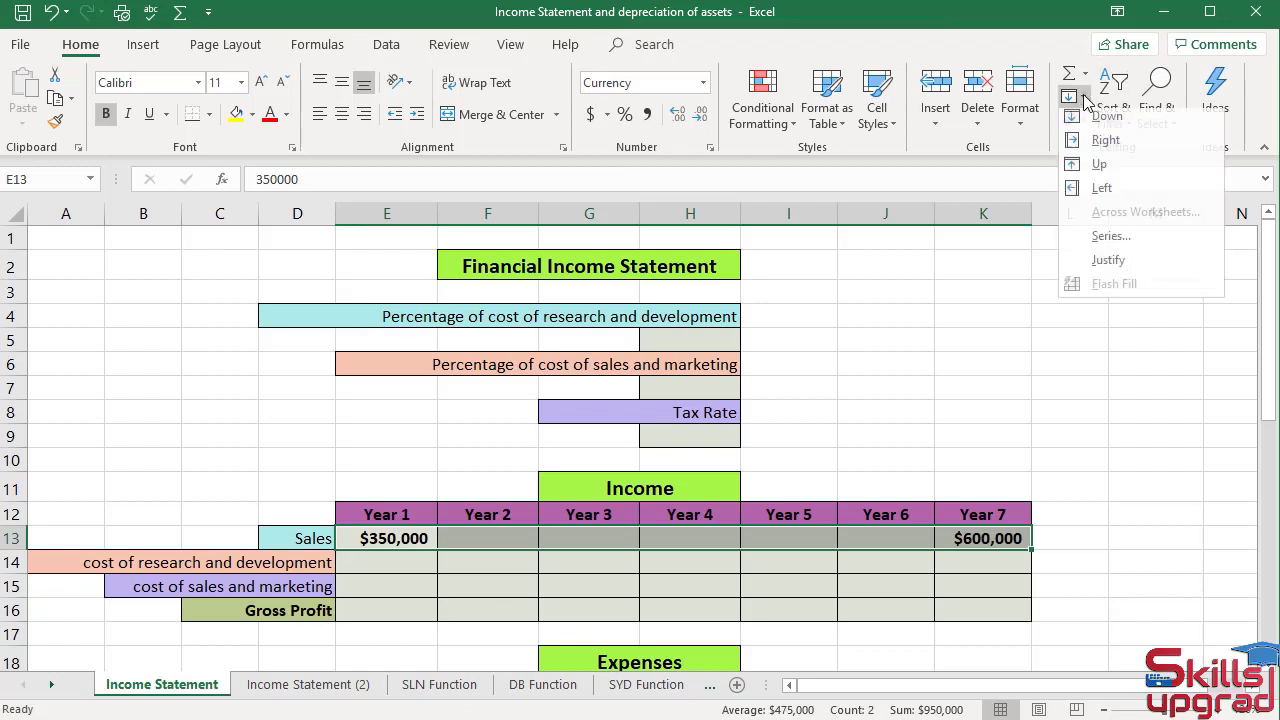
left_click(1108, 246)
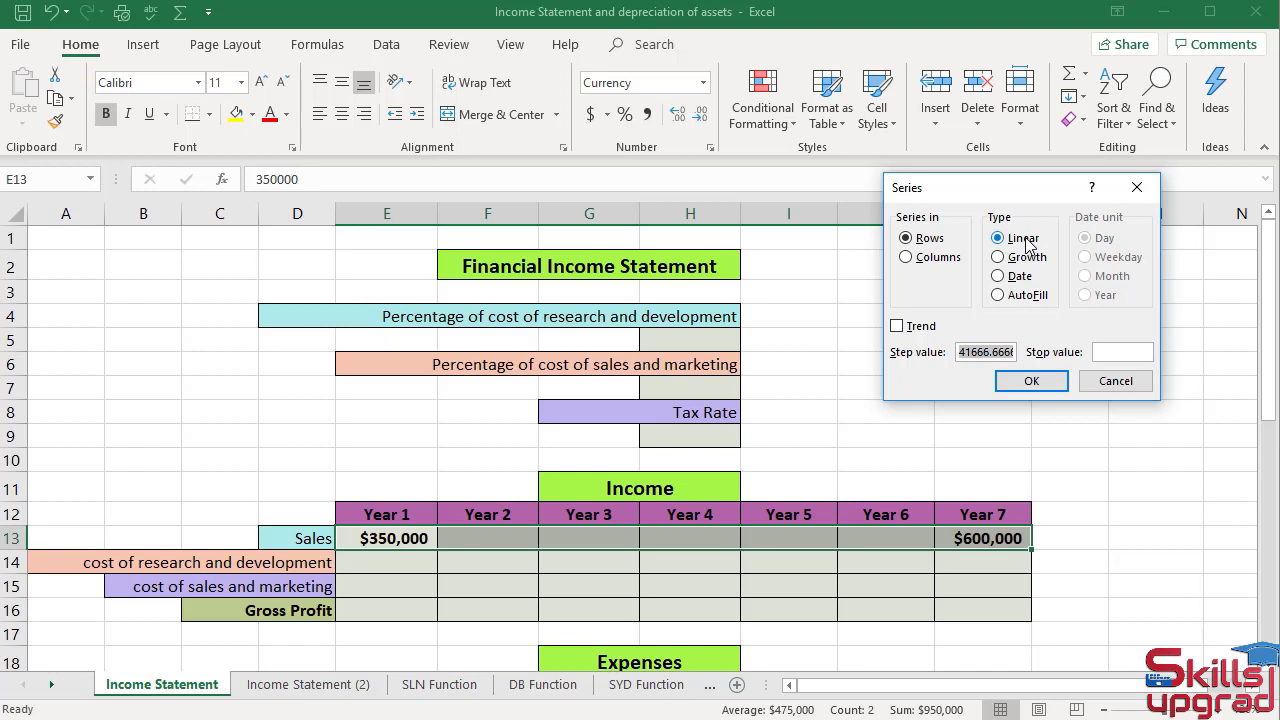
left_click(897, 326)
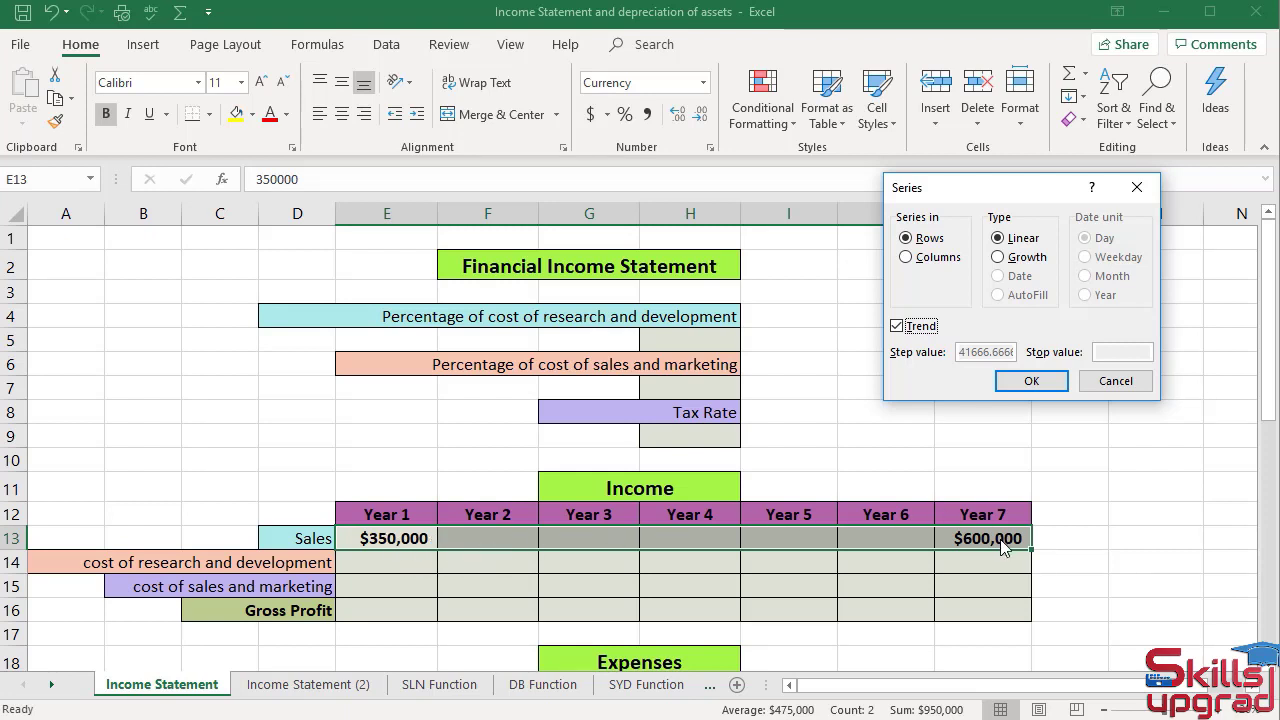
left_click(1036, 381)
left_click_drag(500, 537, 880, 542)
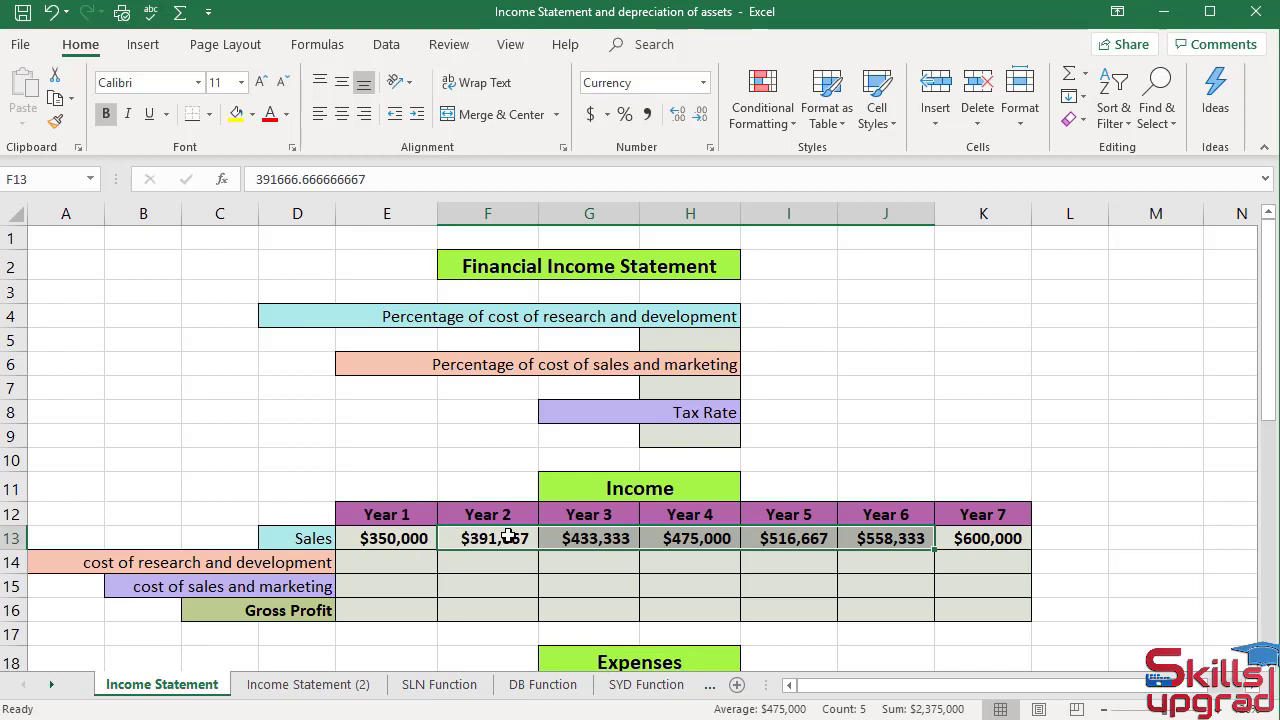
Step: Calculate the sales increase from Year 1 to Year 2 in cell K8 with the formula =F13-E13
left_click(974, 415)
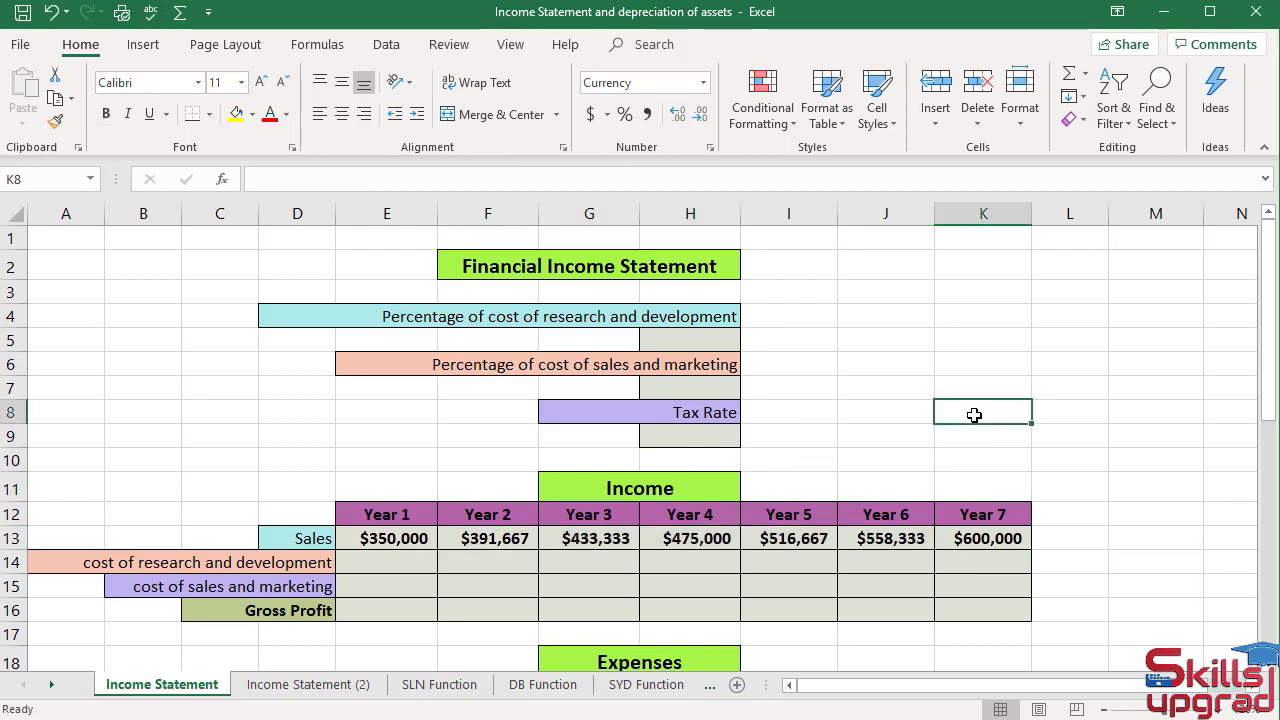
type("=")
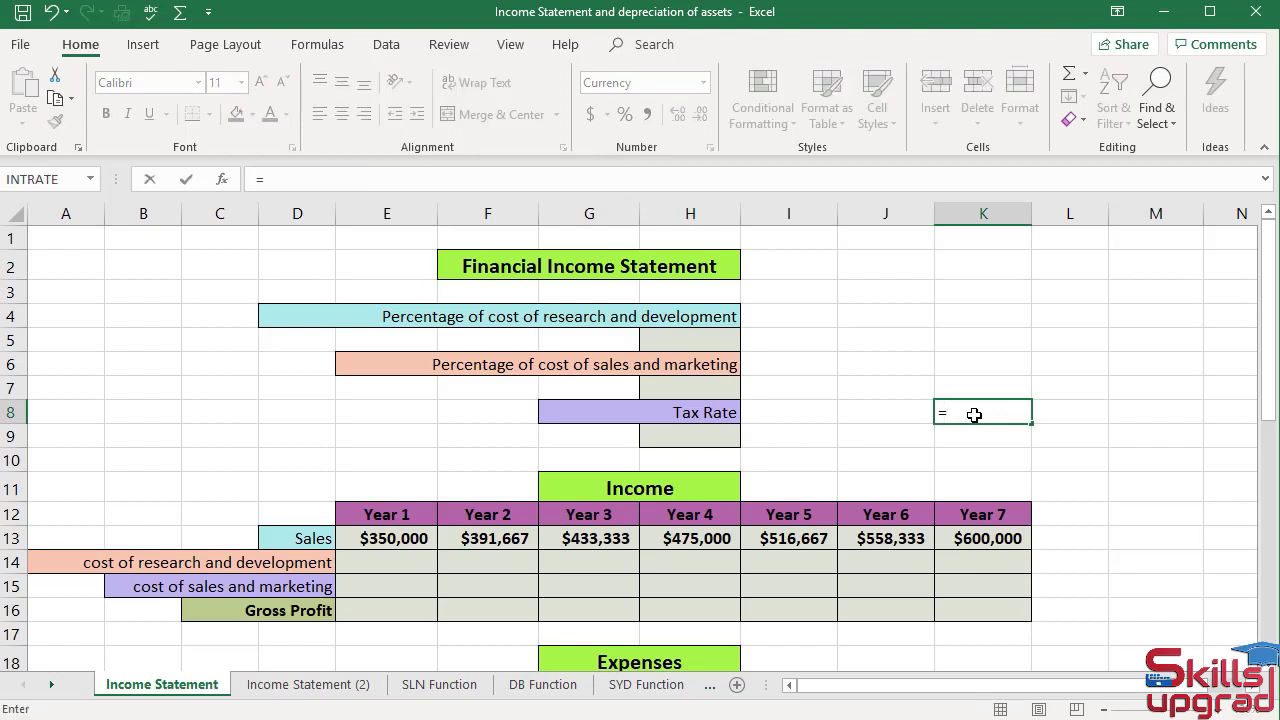
left_click(510, 538)
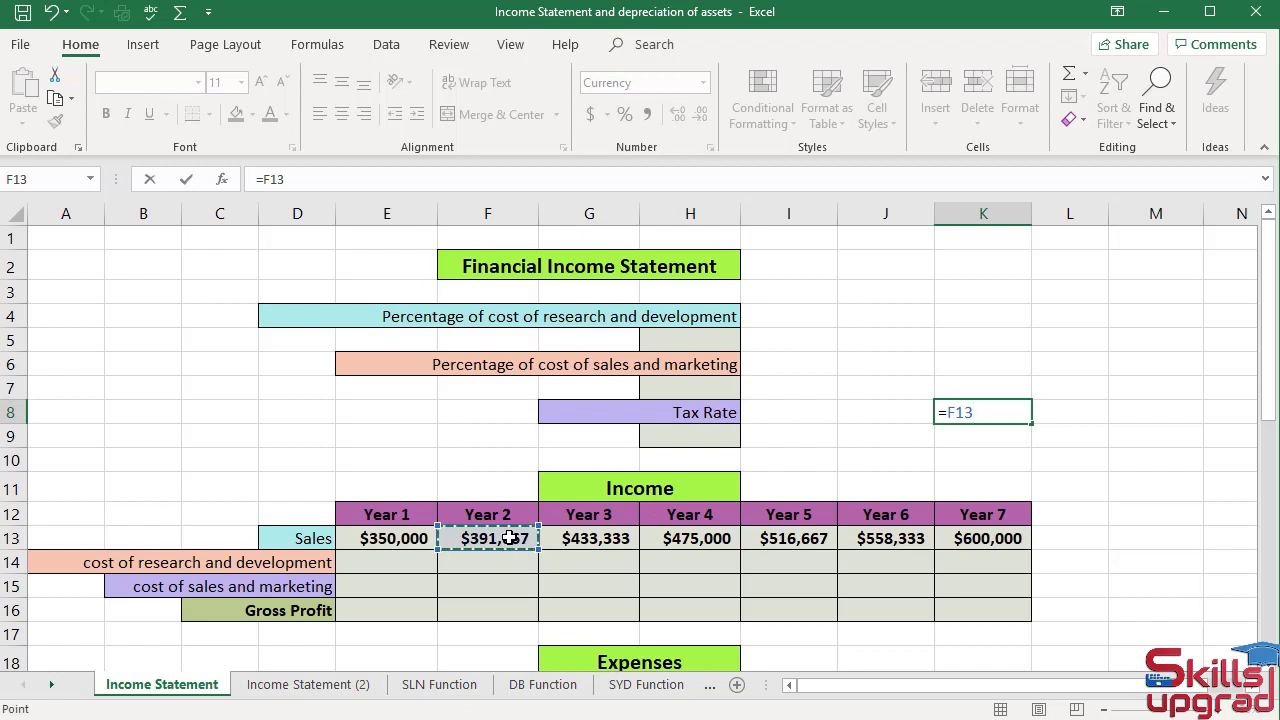
type("-")
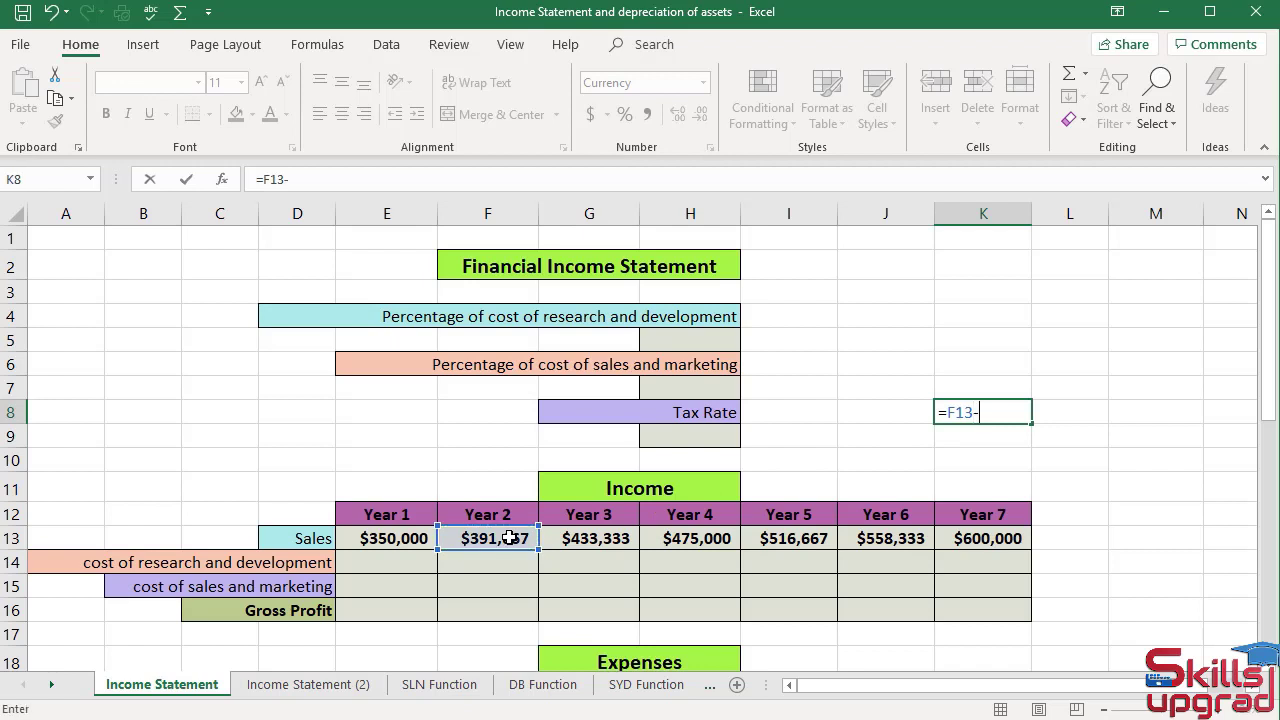
left_click(383, 541)
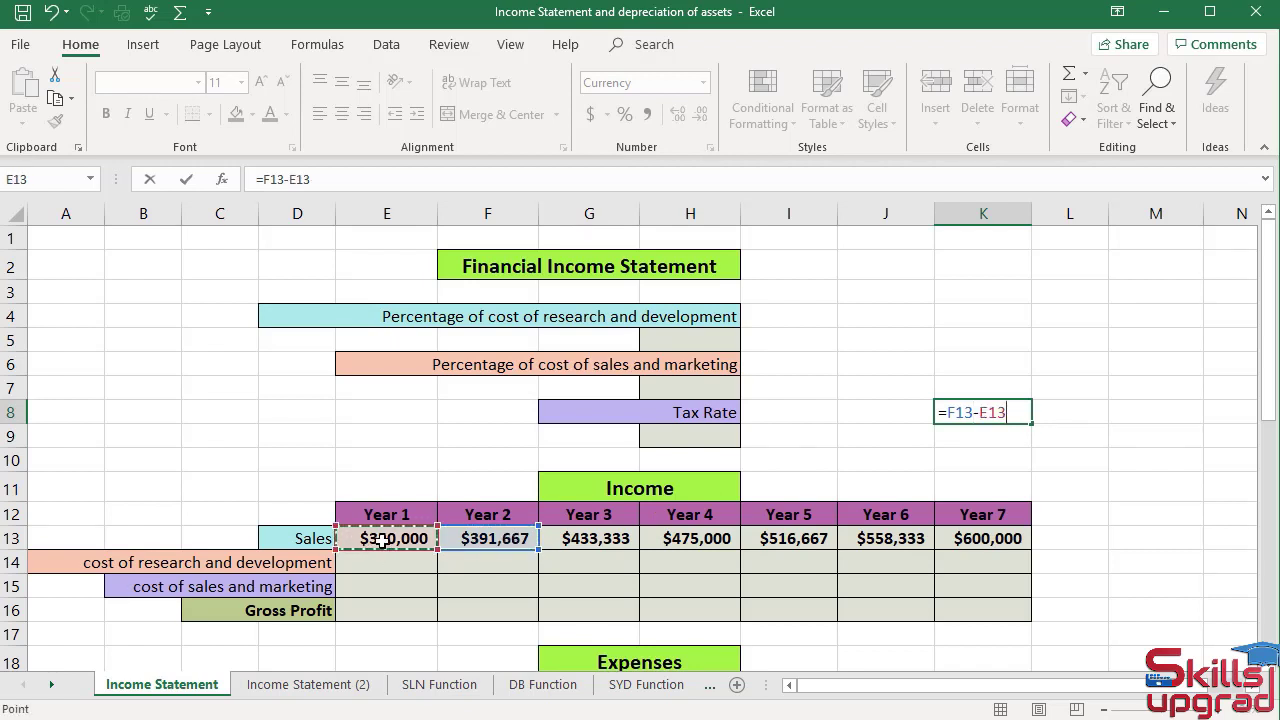
key("Return")
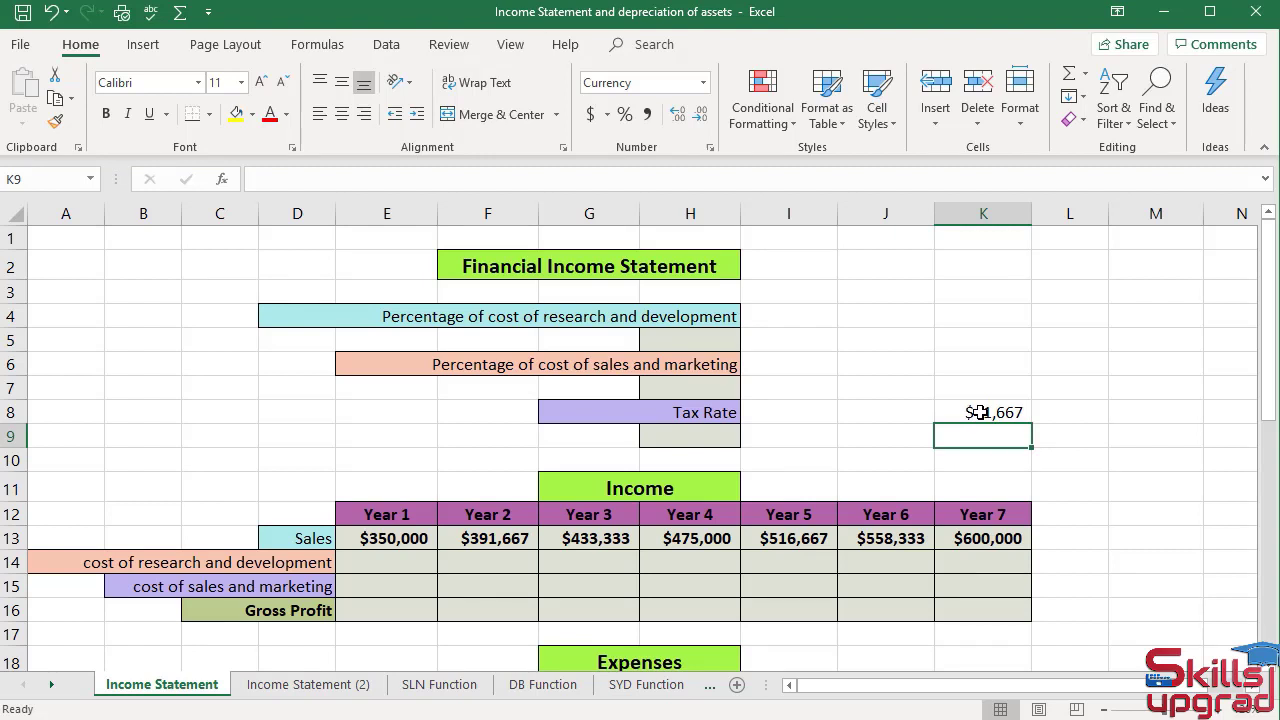
Step: Calculate the sales increase from Year 2 to Year 3 in cell K9 with the formula =G13-F13
type("=")
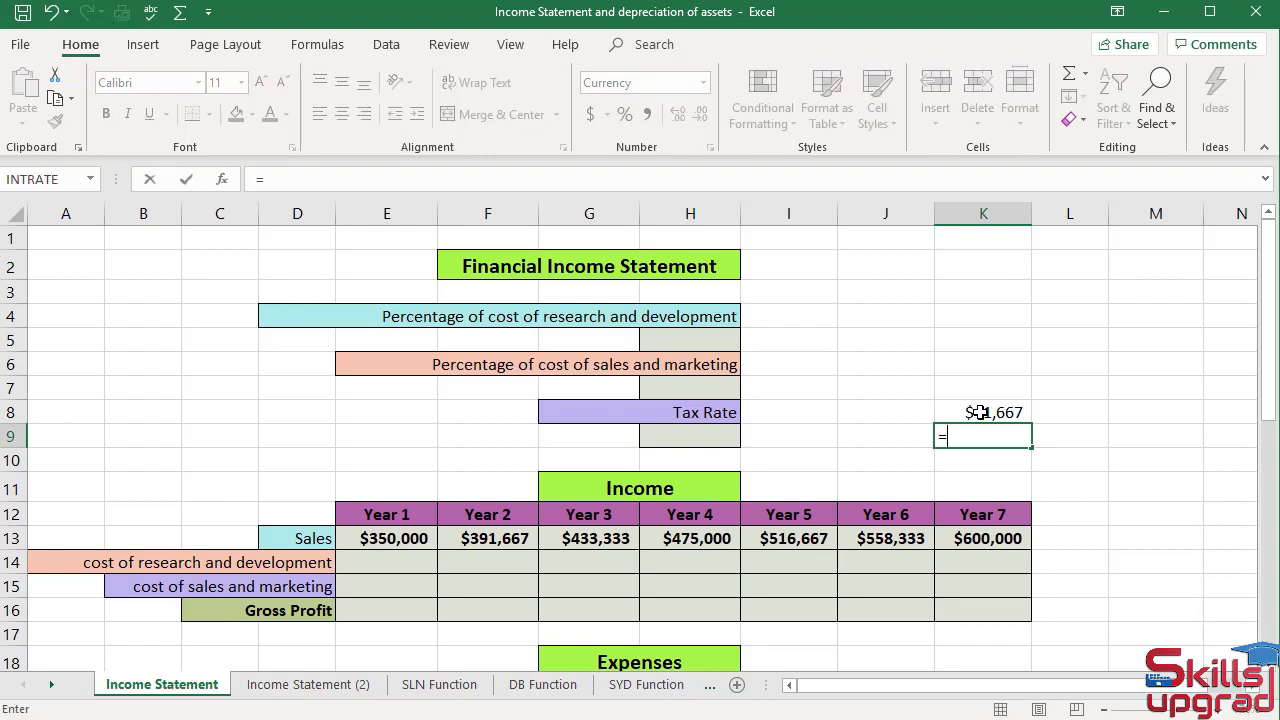
left_click(606, 538)
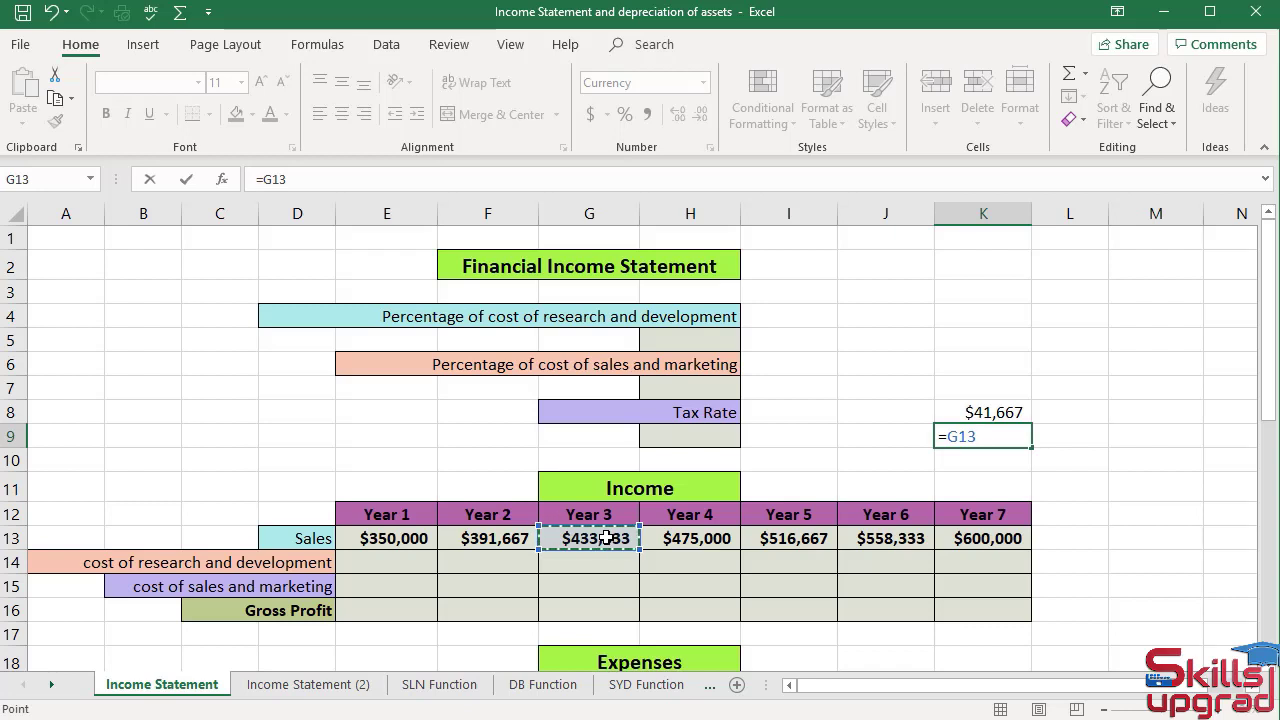
type("-")
left_click(485, 540)
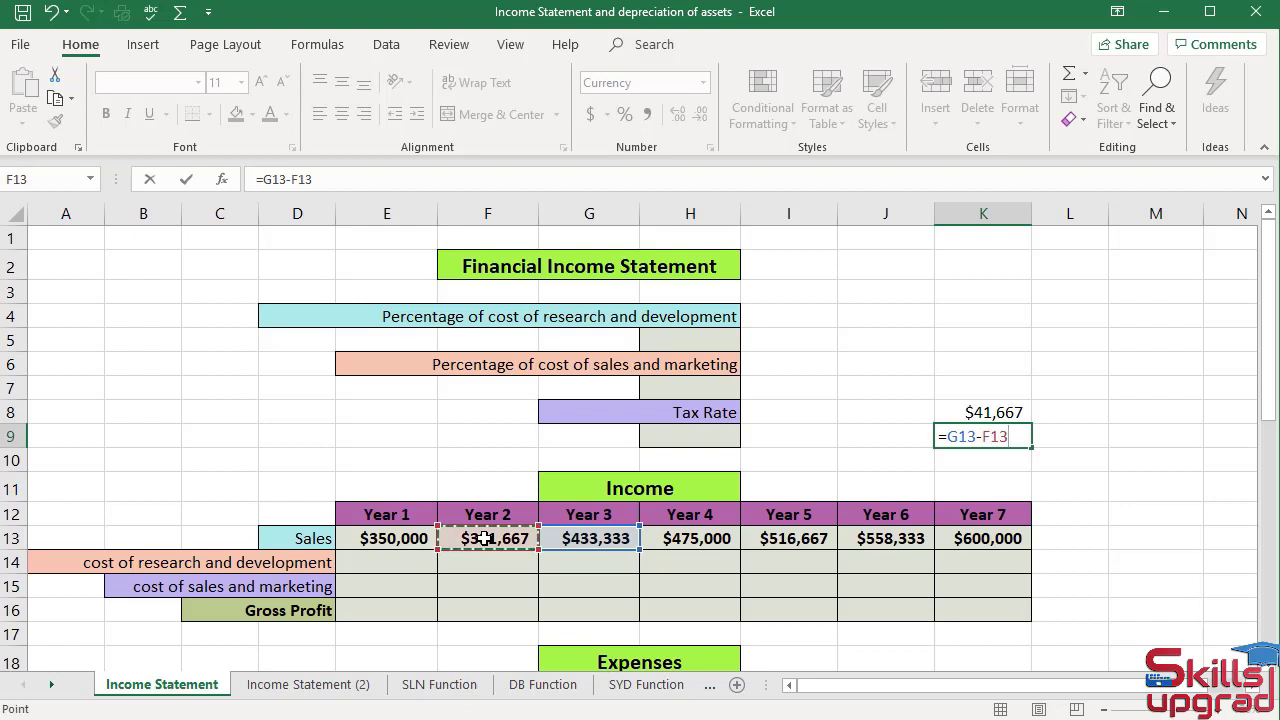
key("Return")
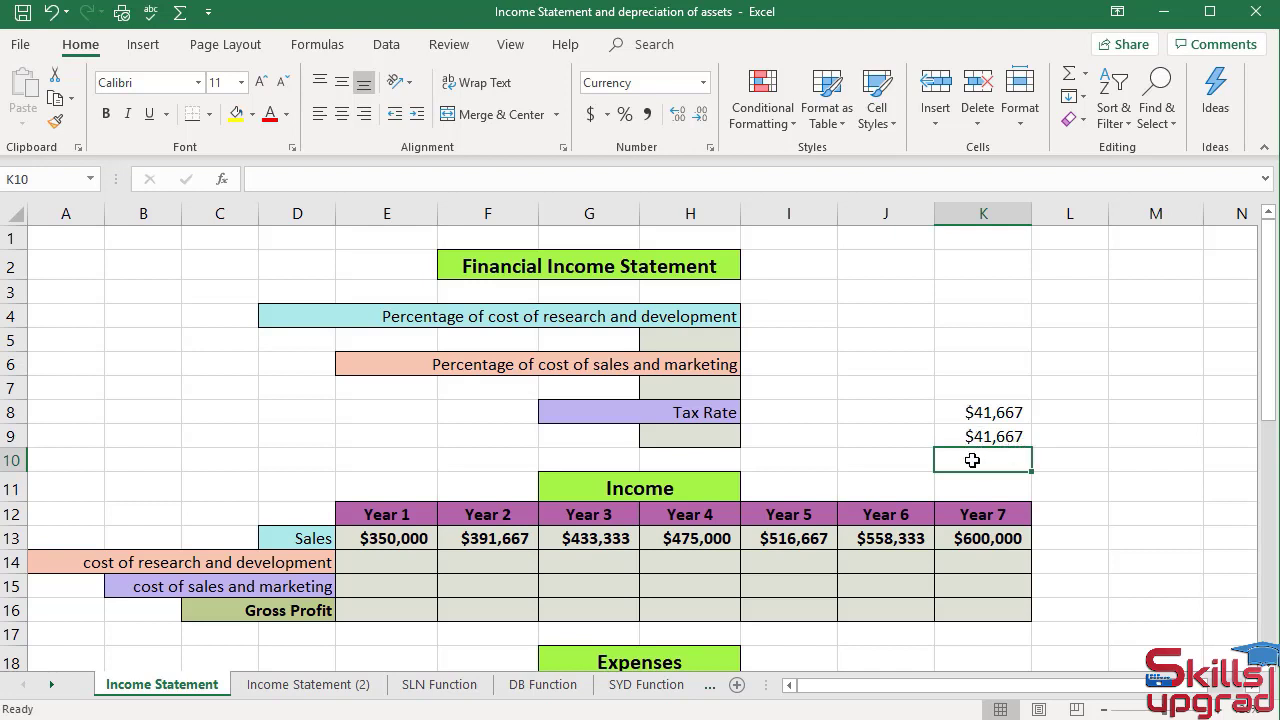
Step: Calculate the sales increase from Year 6 to Year 7 in cell K10 with the formula =K13-J13
type("=")
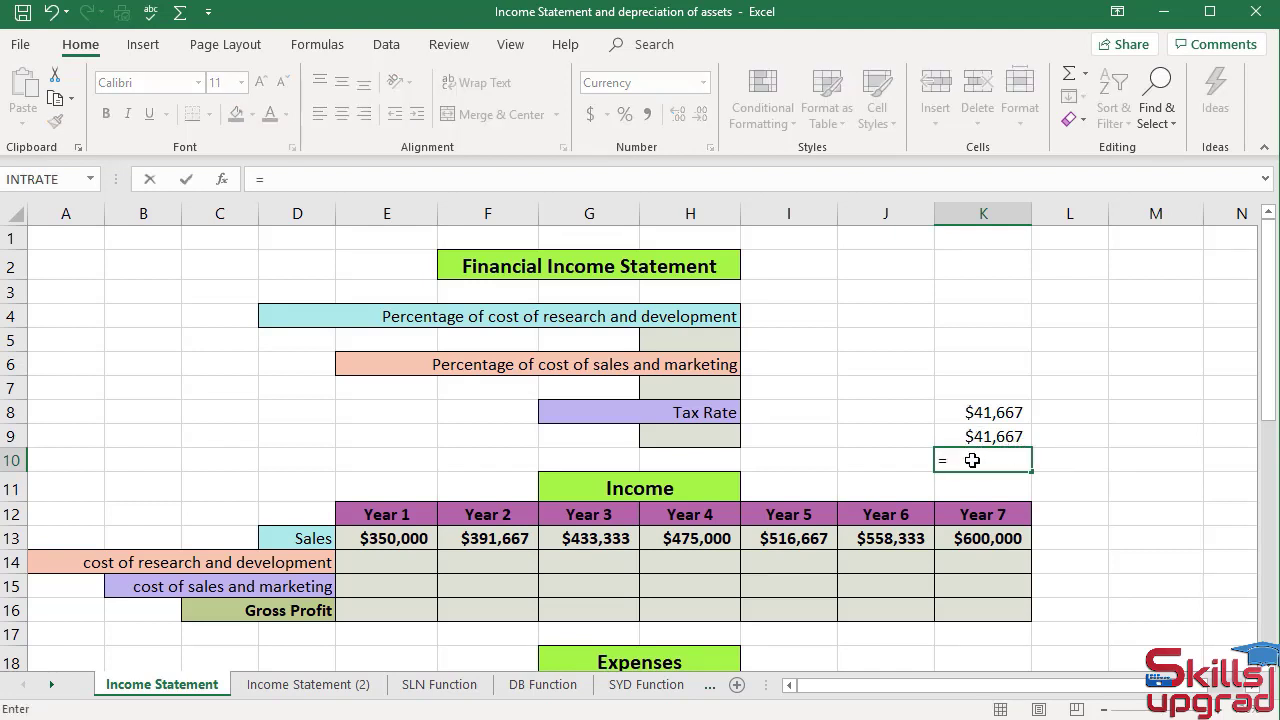
left_click(988, 540)
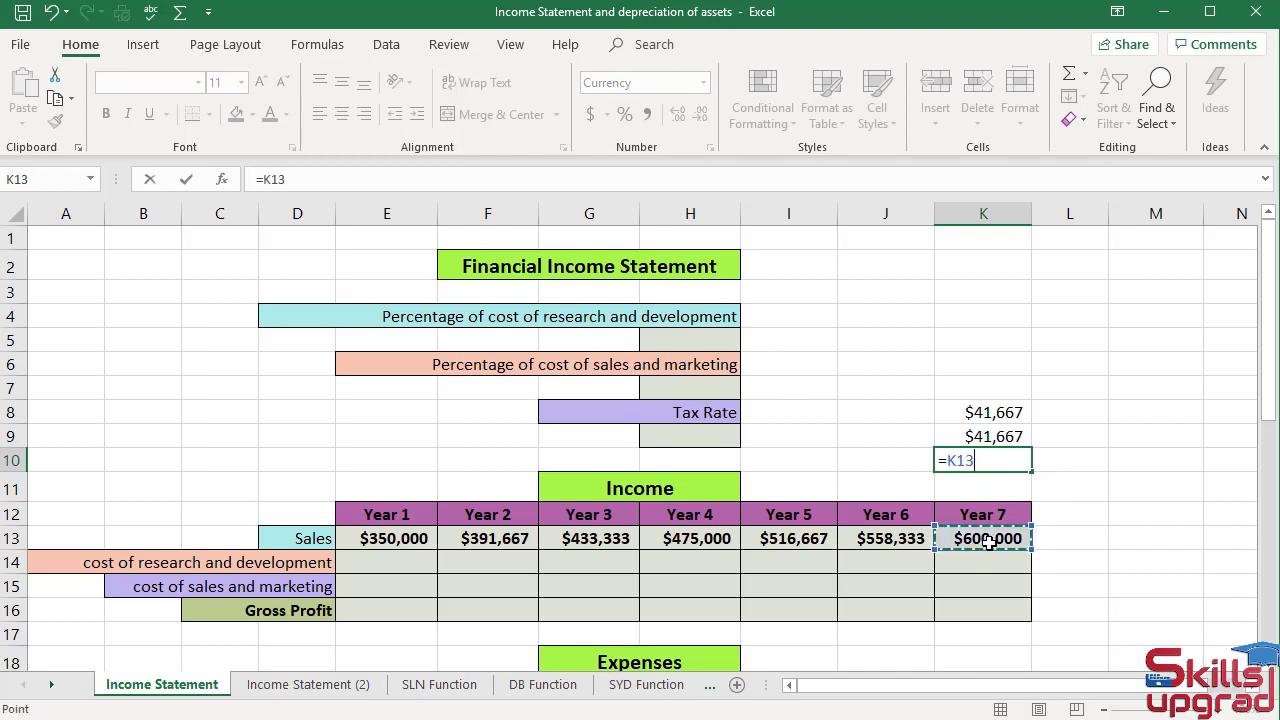
type("-")
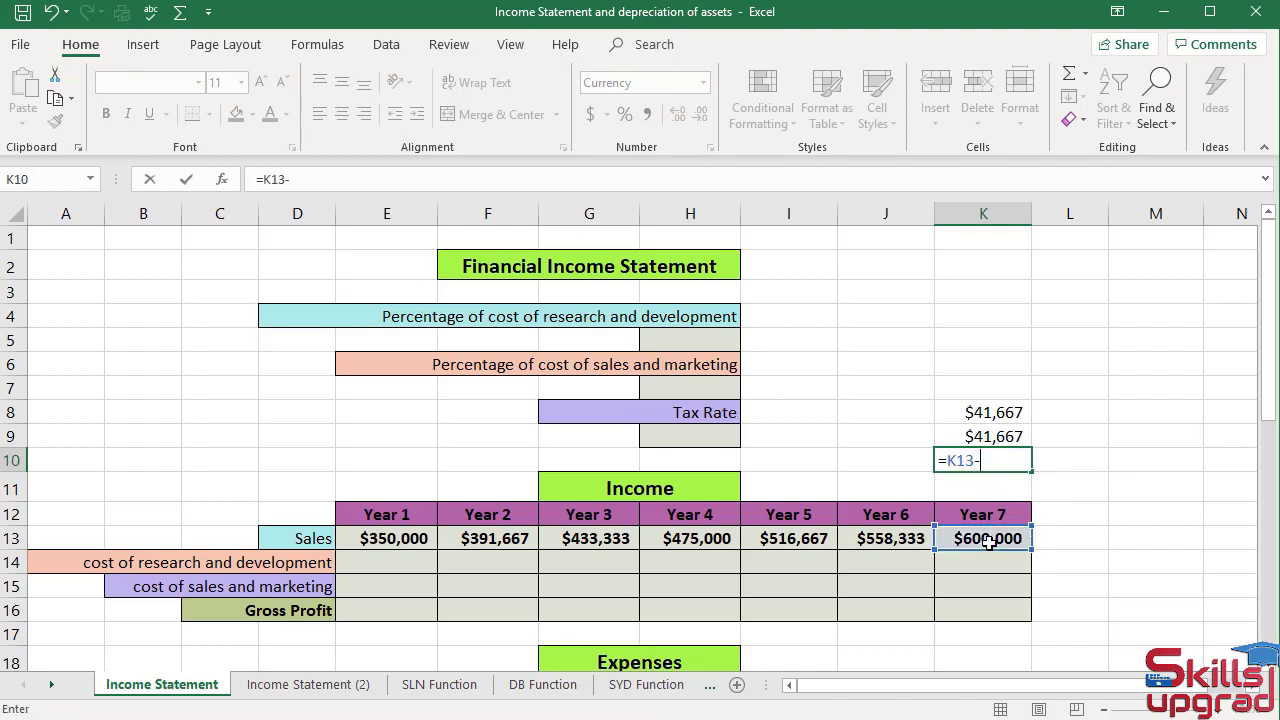
left_click(894, 539)
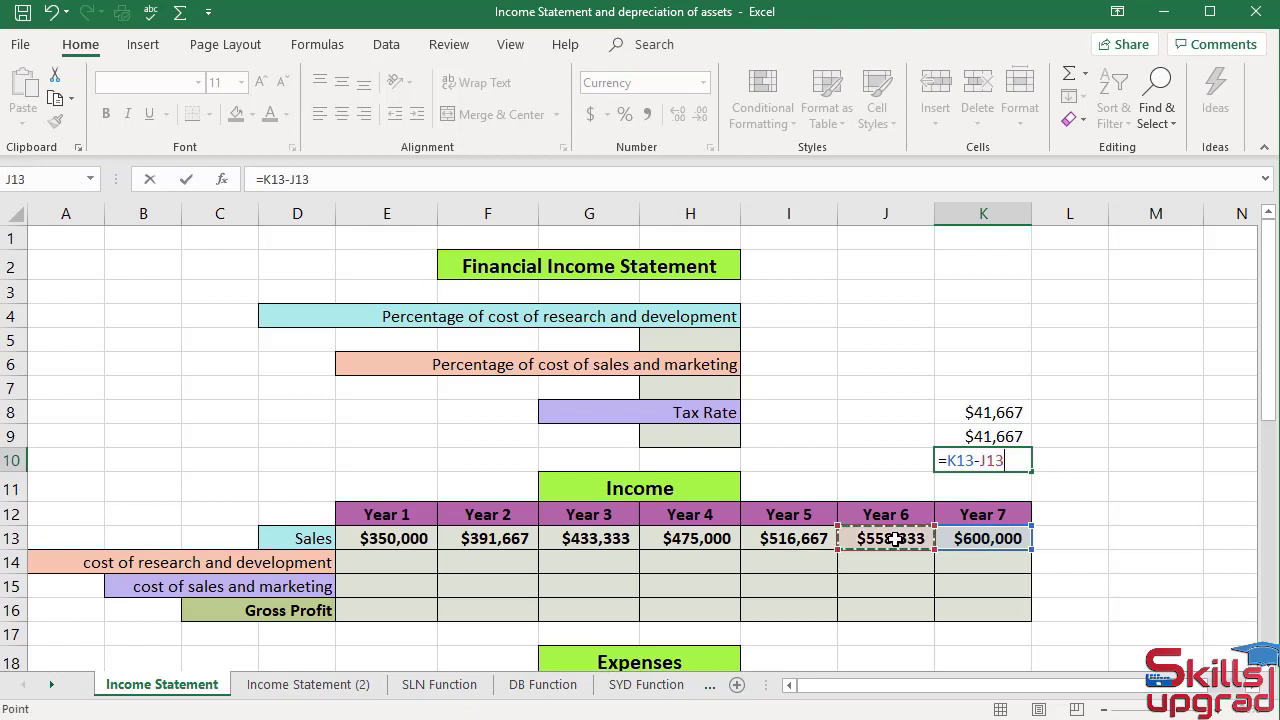
key("Return")
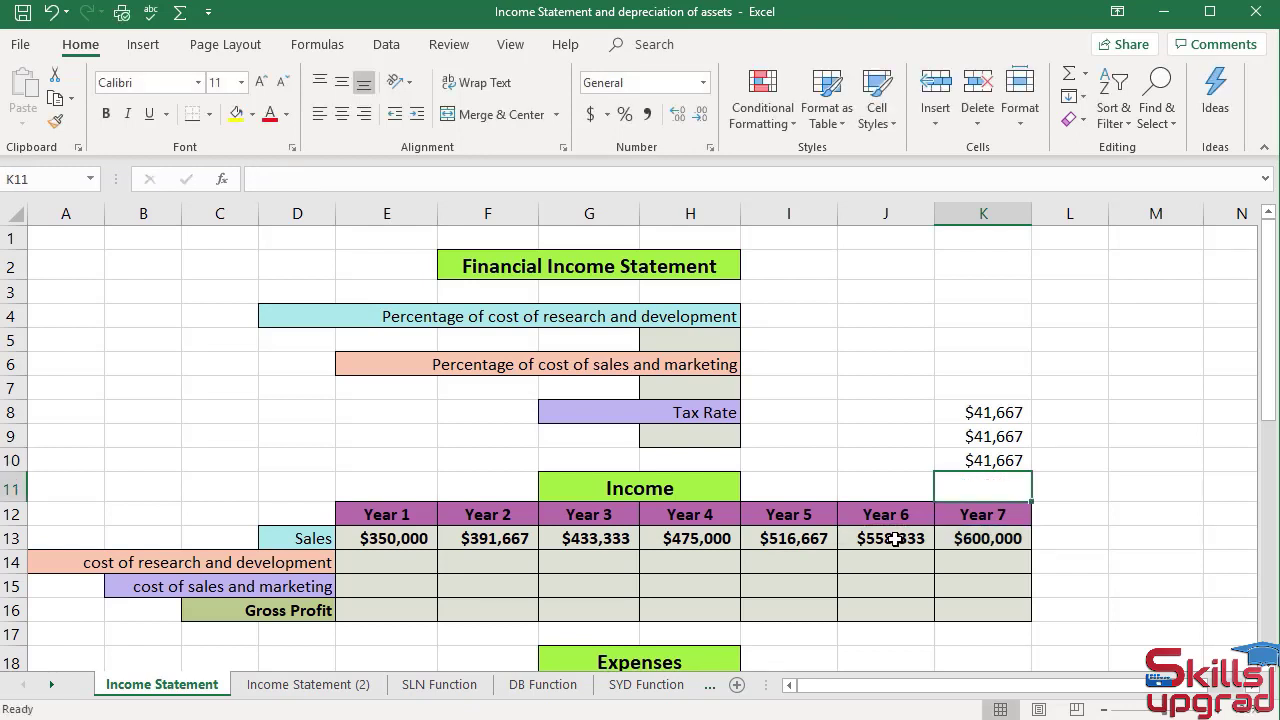